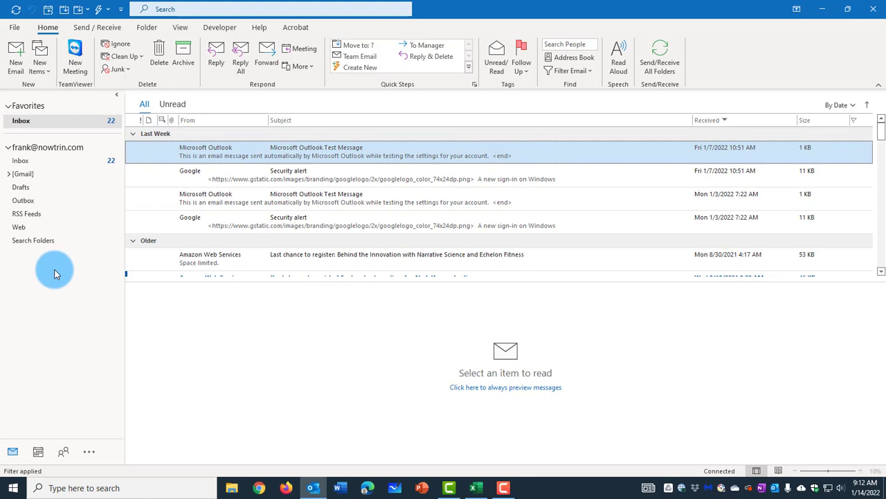
# Switch Outlook to the People view and confirm the Contacts folder holds no contacts
pyautogui.click(63, 451)
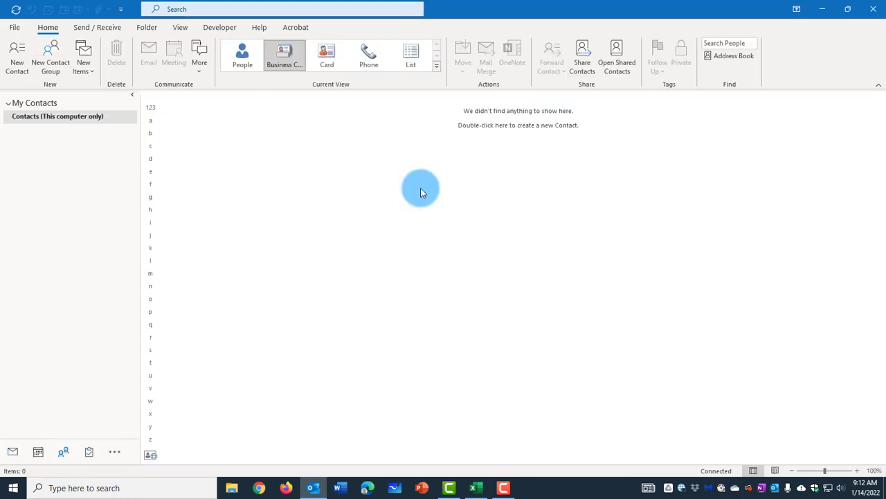
# Switch to the Merge Contact Data workbook in Excel and select its header row
pyautogui.hotkey('alt', 'Tab')
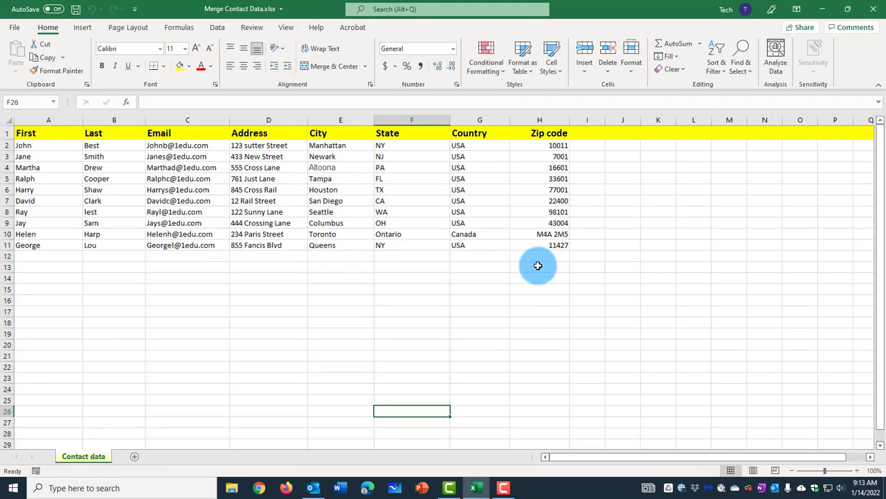
pyautogui.hotkey('ctrl', 'Home')
pyautogui.hotkey('shift', 'space')
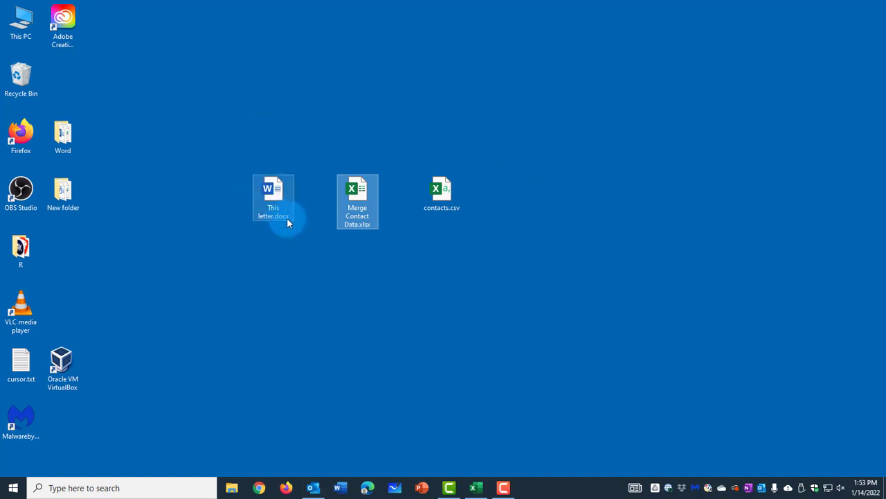
pyautogui.click(357, 216)
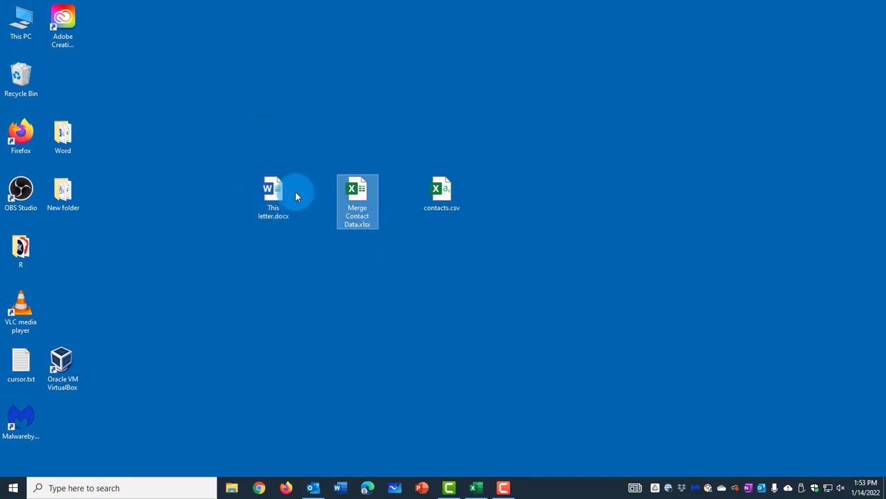
pyautogui.keyDown('ctrl'); pyautogui.click(276, 220); pyautogui.keyUp('ctrl')
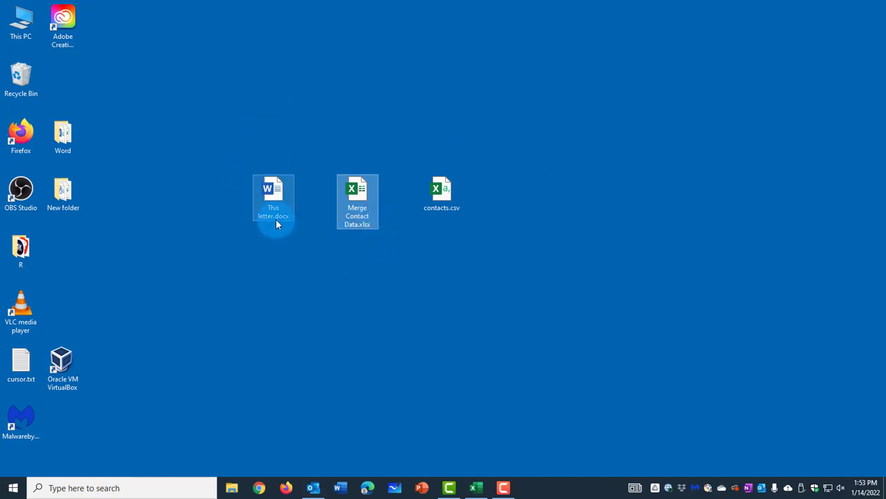
pyautogui.keyDown('ctrl'); pyautogui.click(281, 219); pyautogui.keyUp('ctrl')
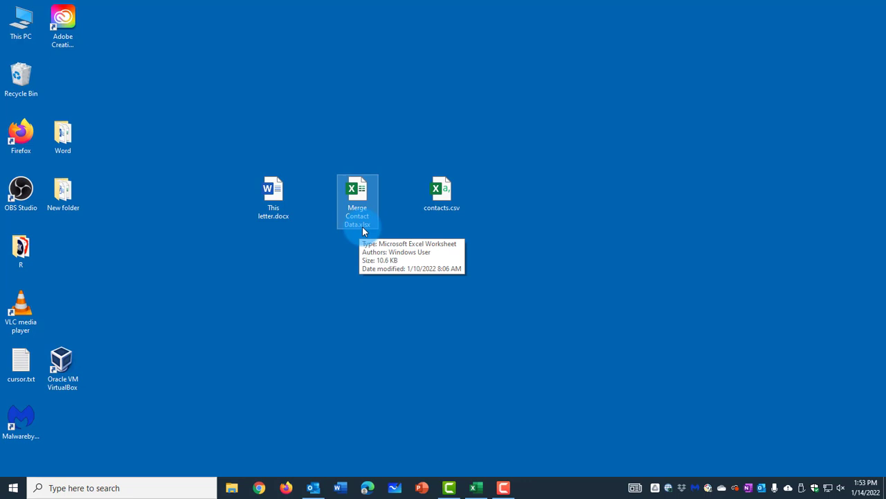
pyautogui.keyDown('ctrl'); pyautogui.click(450, 213); pyautogui.keyUp('ctrl')
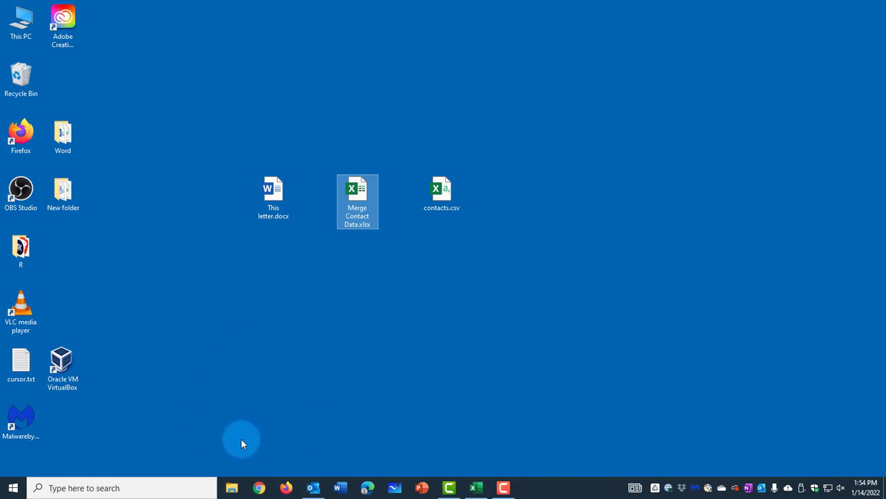
# In File Explorer, toggle File name extensions off and back on so extensions stay visible
pyautogui.click(232, 488)
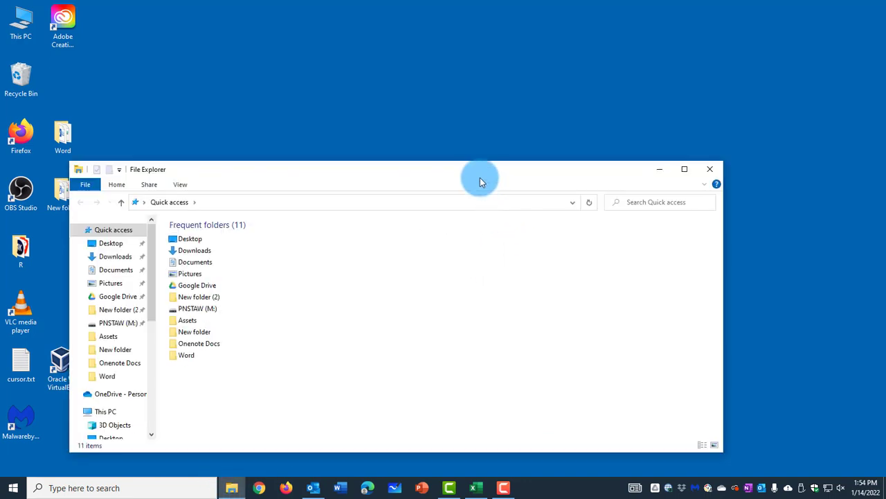
pyautogui.moveTo(480, 177); pyautogui.dragTo(629, 250)
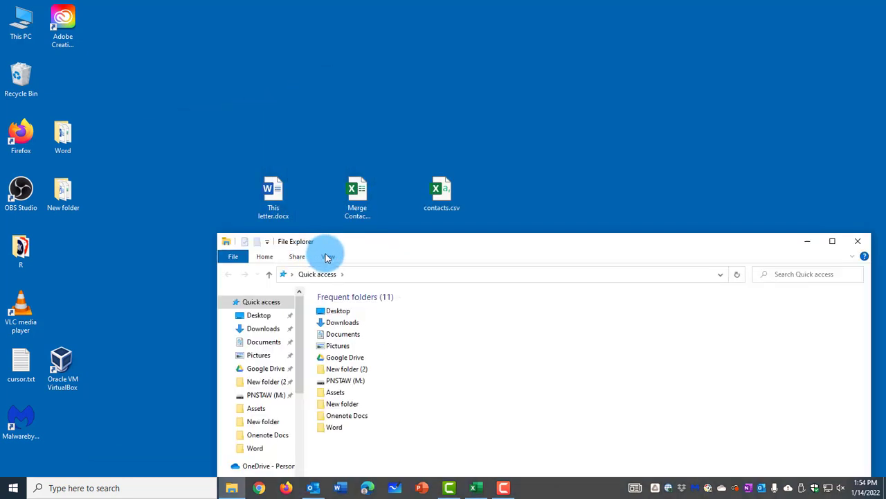
pyautogui.click(328, 257)
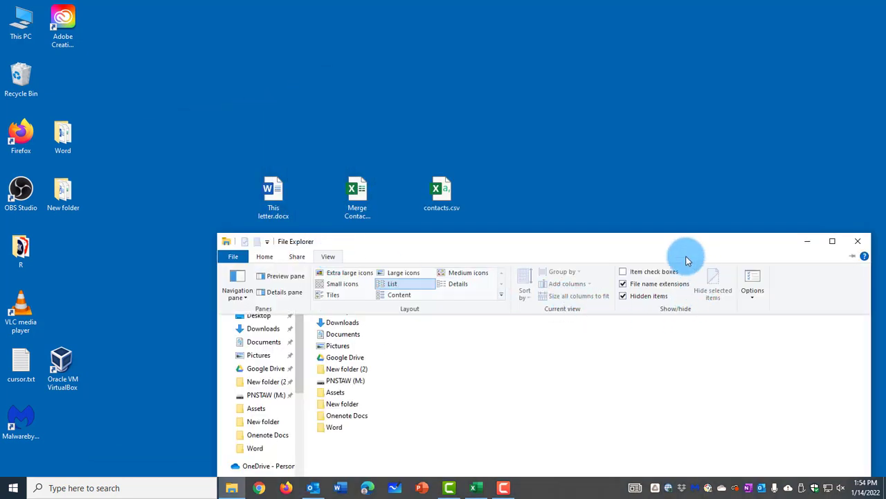
pyautogui.click(624, 286)
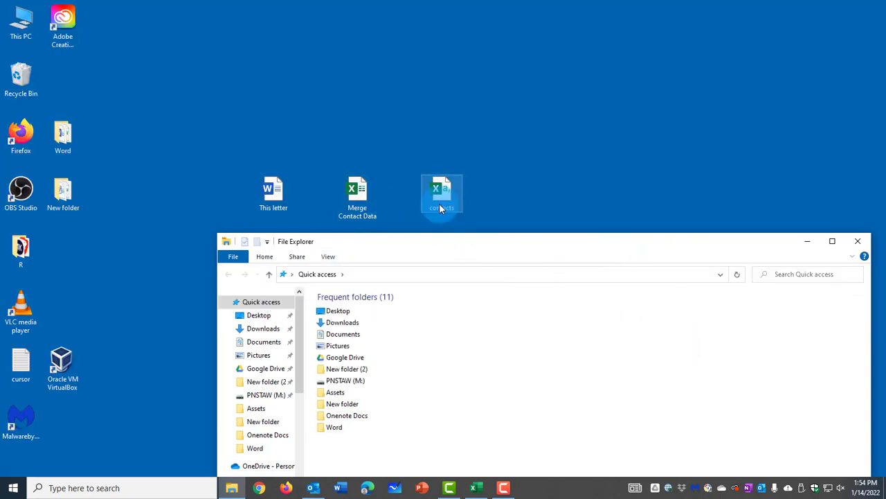
pyautogui.click(329, 257)
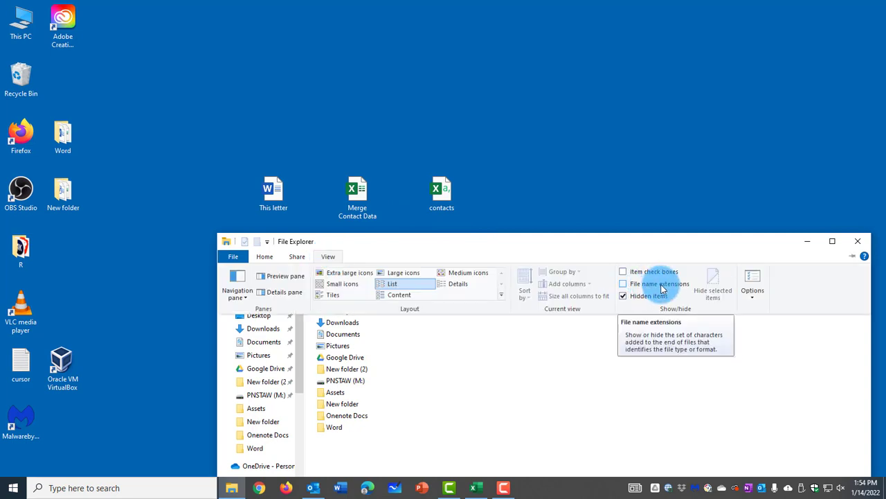
pyautogui.click(624, 285)
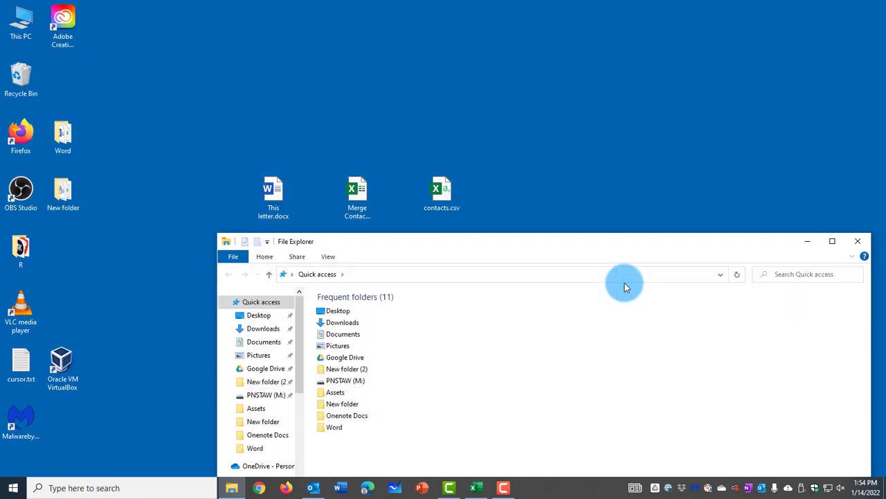
pyautogui.press('Left')
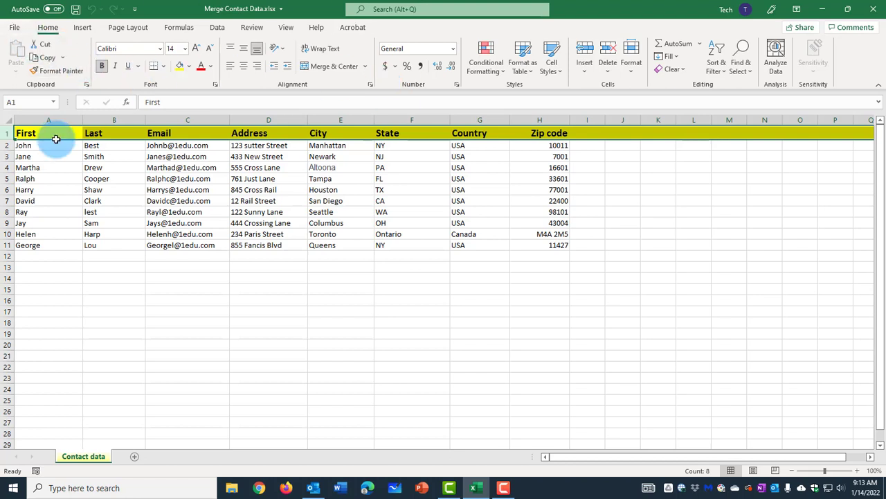
# Save the Merge Contact Data workbook to the Desktop as 'contacts' in CSV (Comma delimited) format
pyautogui.click(15, 28)
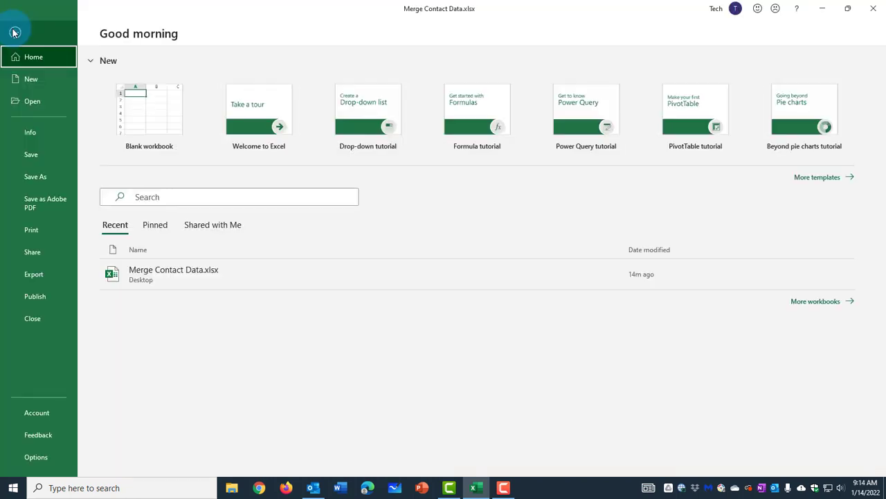
pyautogui.click(36, 177)
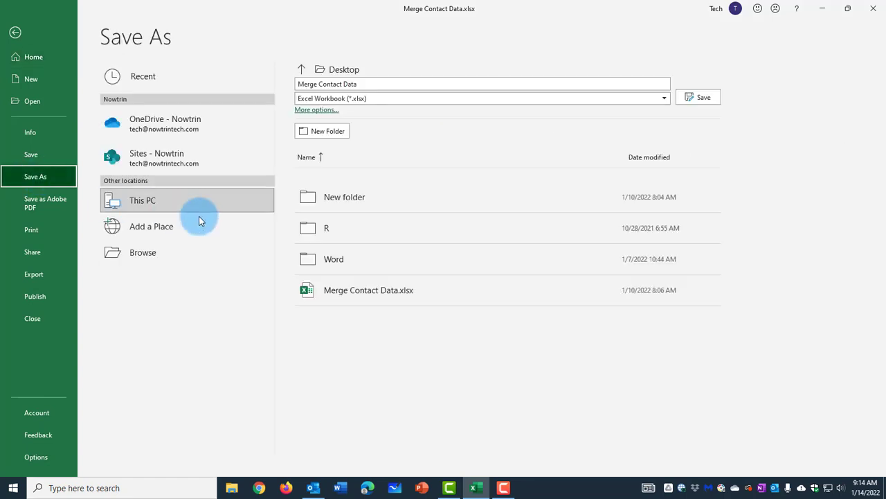
pyautogui.moveTo(363, 84); pyautogui.dragTo(298, 84)
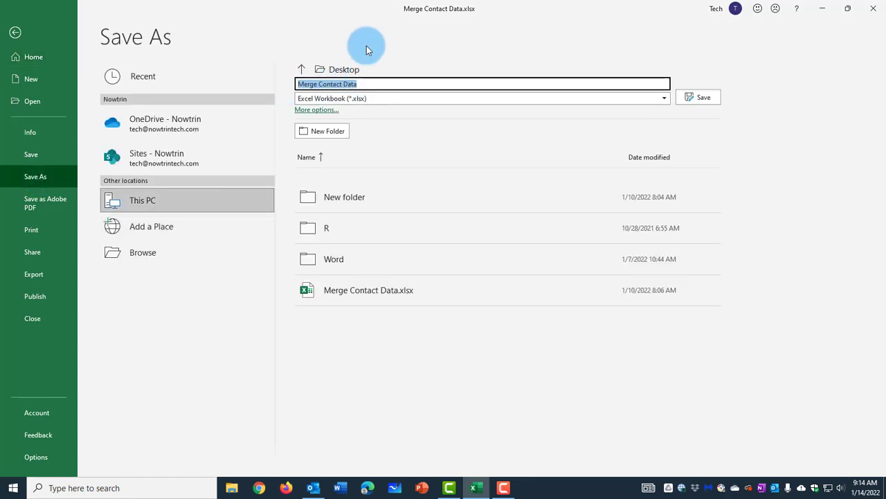
pyautogui.write('co')
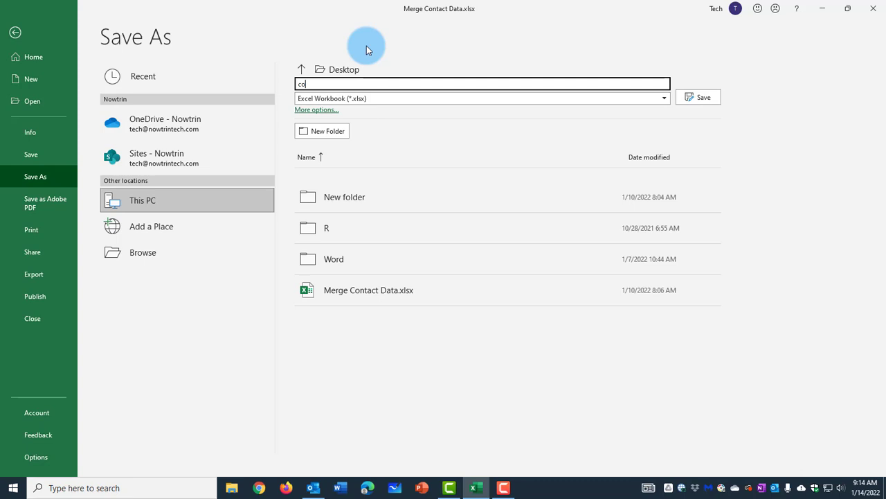
pyautogui.write('ntacts')
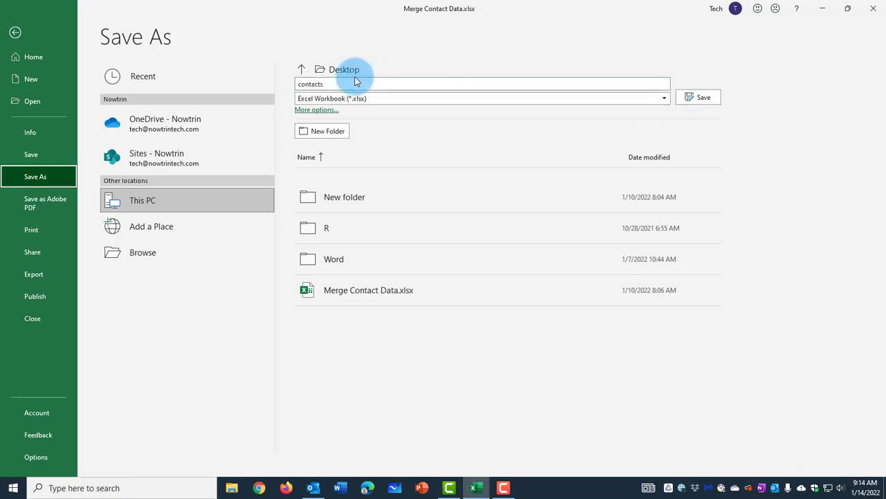
pyautogui.click(664, 99)
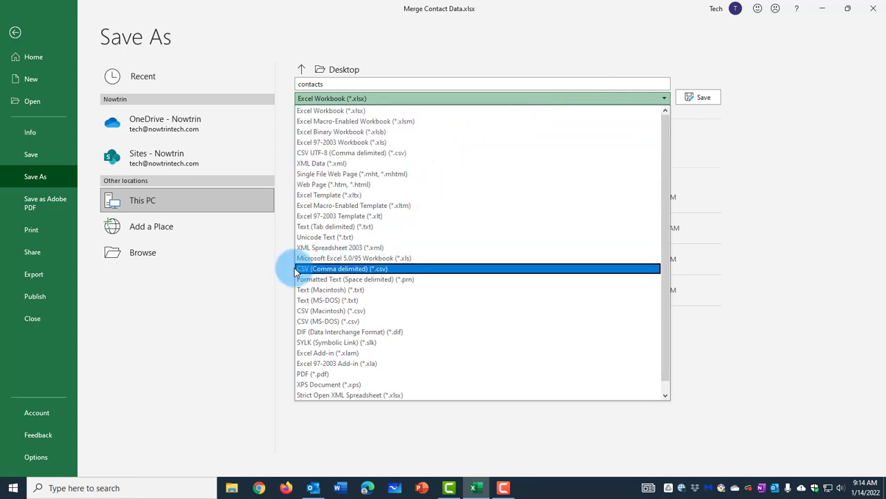
pyautogui.click(383, 271)
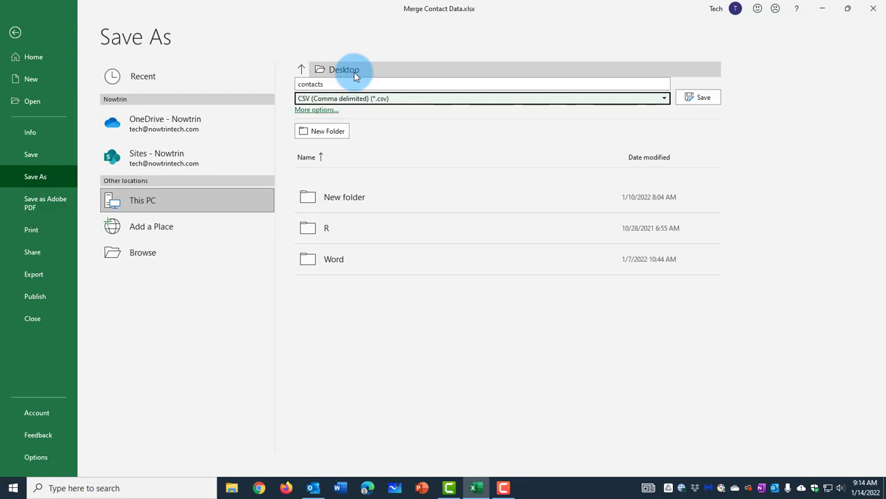
pyautogui.click(710, 101)
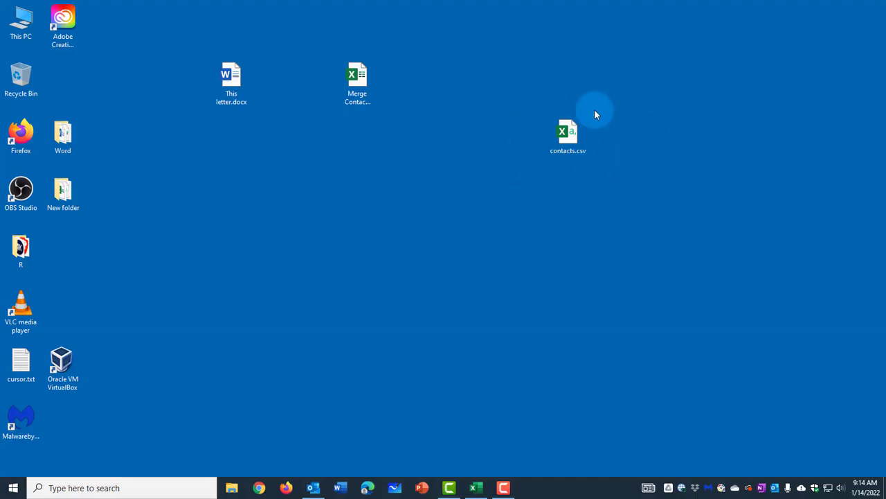
# Check the workbook and new contacts.csv on the desktop, then bring the Outlook Inbox forward
pyautogui.click(356, 78)
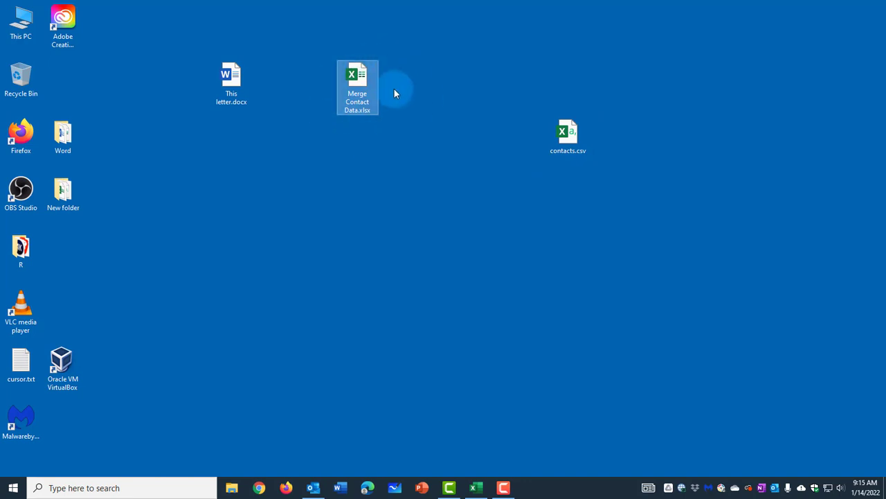
pyautogui.click(527, 118)
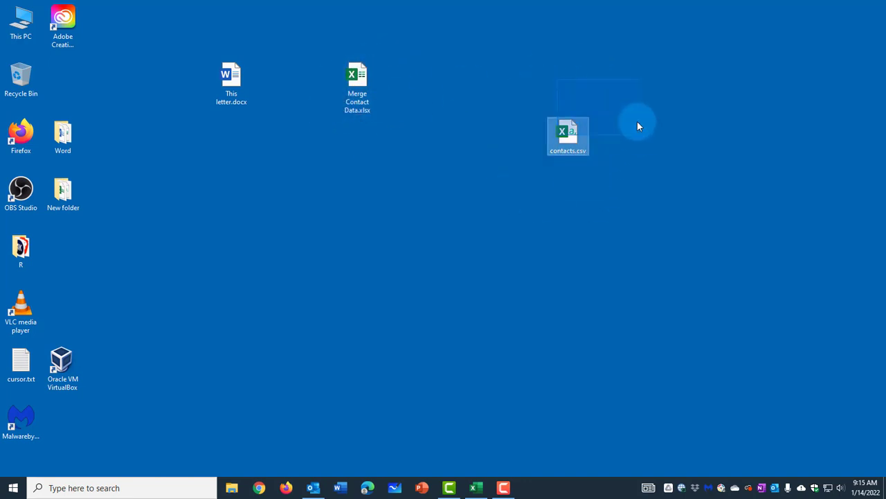
pyautogui.click(579, 158)
pyautogui.click(626, 149)
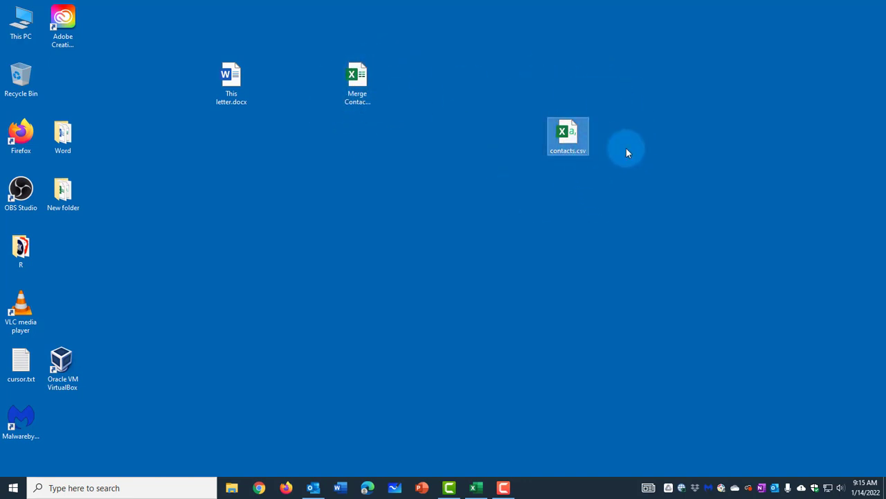
pyautogui.click(313, 486)
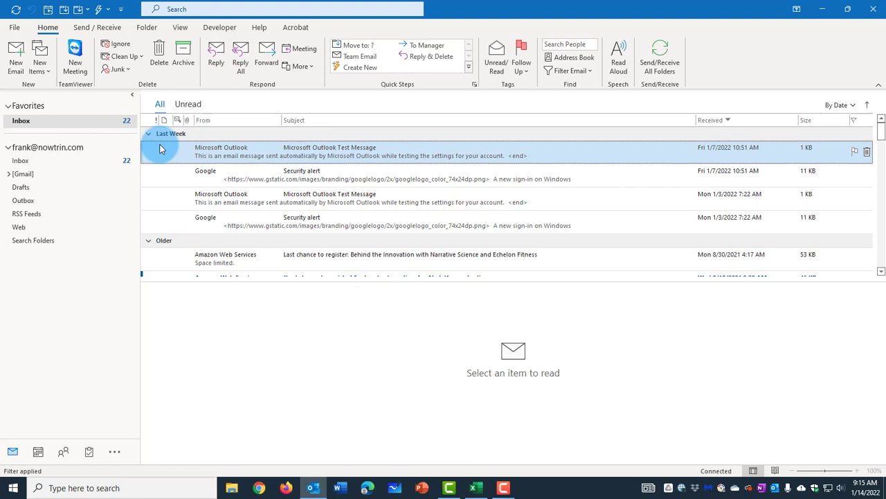
# Start the Import/Export wizard from File > Open & Export, choosing Import from another program or file
pyautogui.click(63, 451)
pyautogui.click(12, 451)
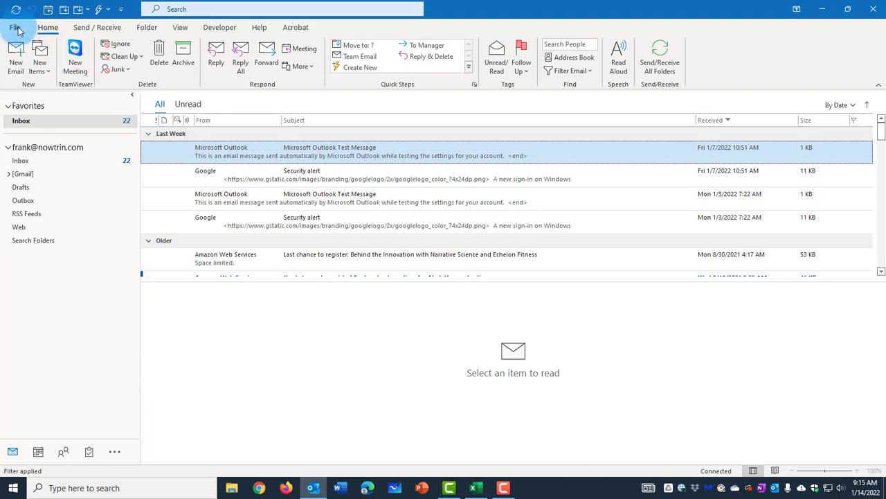
pyautogui.click(15, 28)
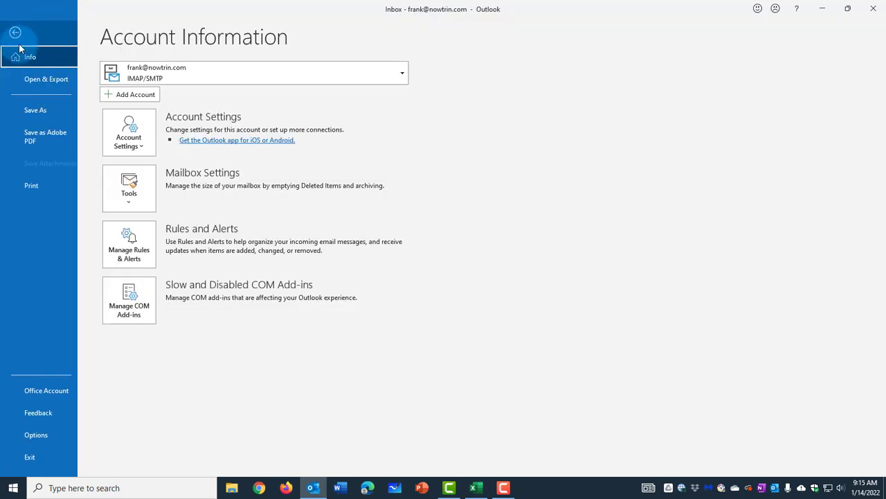
pyautogui.click(43, 77)
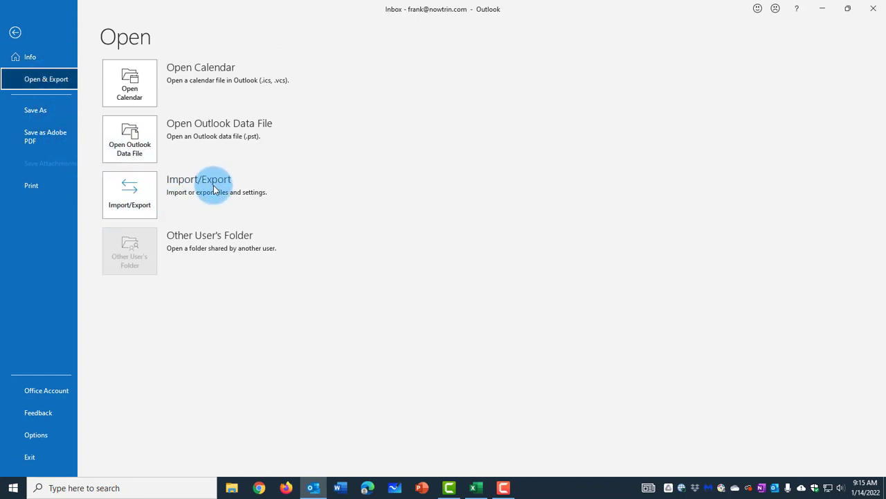
pyautogui.click(129, 192)
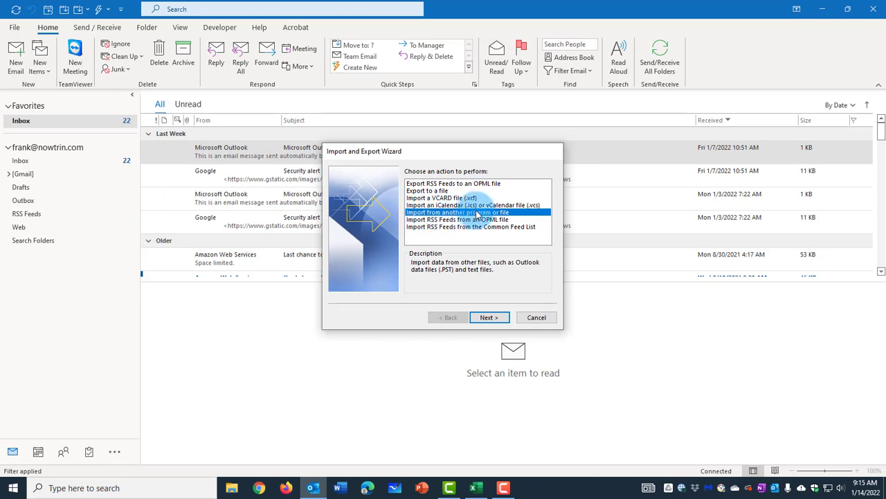
pyautogui.click(500, 319)
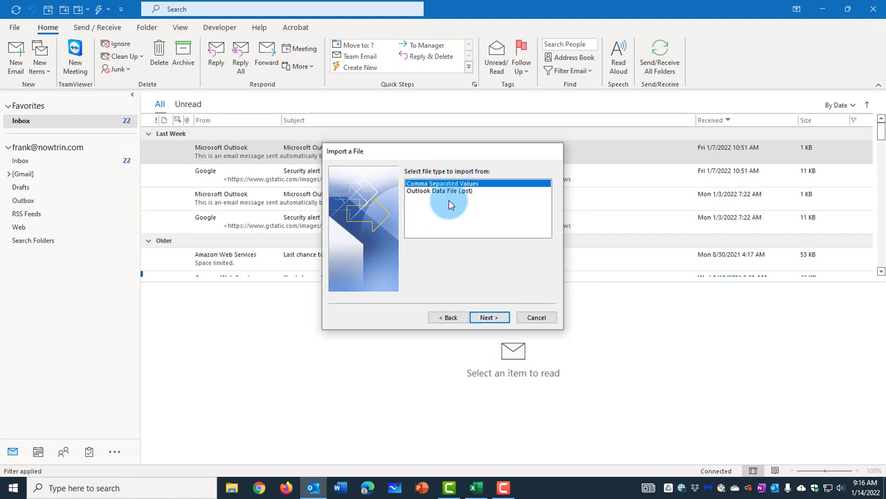
# Choose Comma Separated Values, pick Desktop\contacts.csv, and select Do not import duplicate items
pyautogui.click(487, 317)
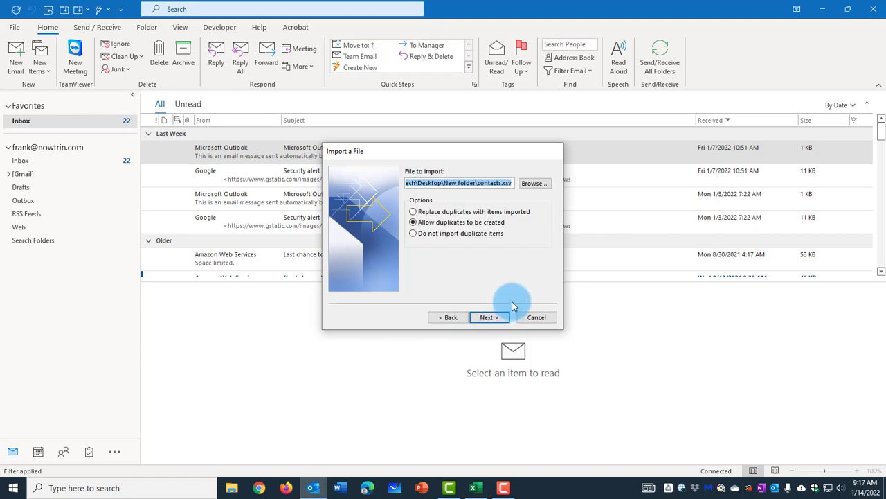
pyautogui.click(531, 184)
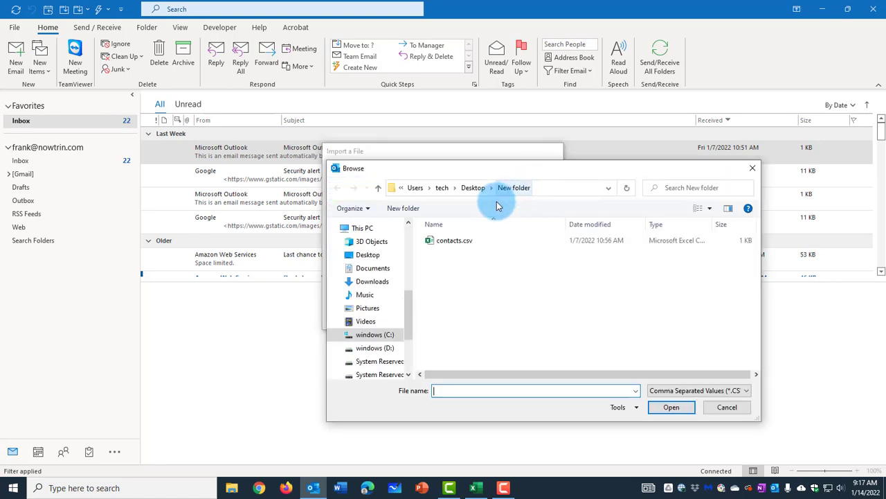
pyautogui.click(473, 187)
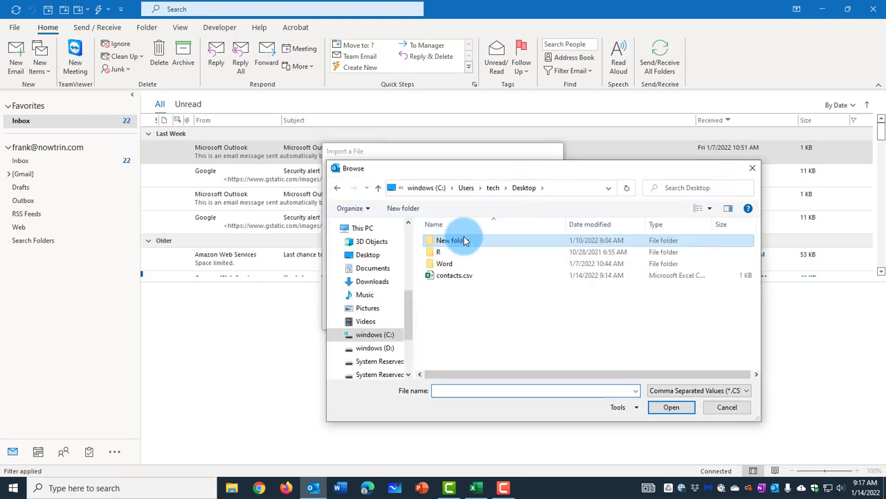
pyautogui.click(459, 279)
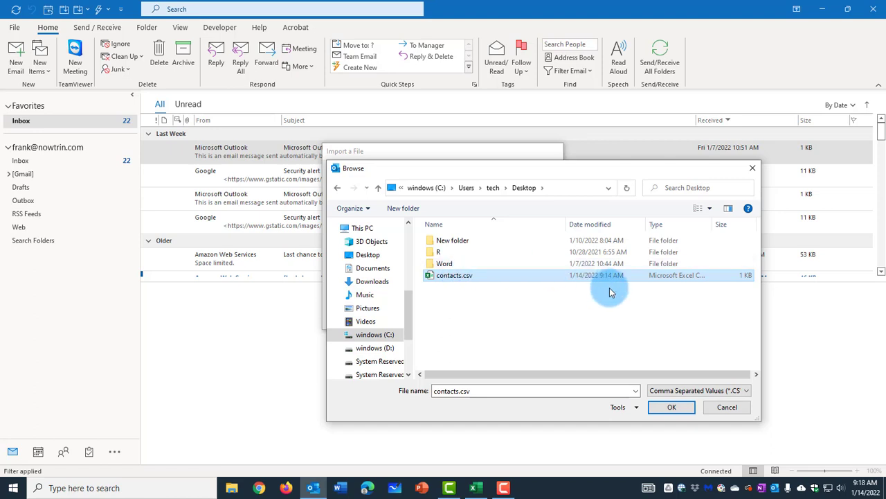
pyautogui.click(671, 409)
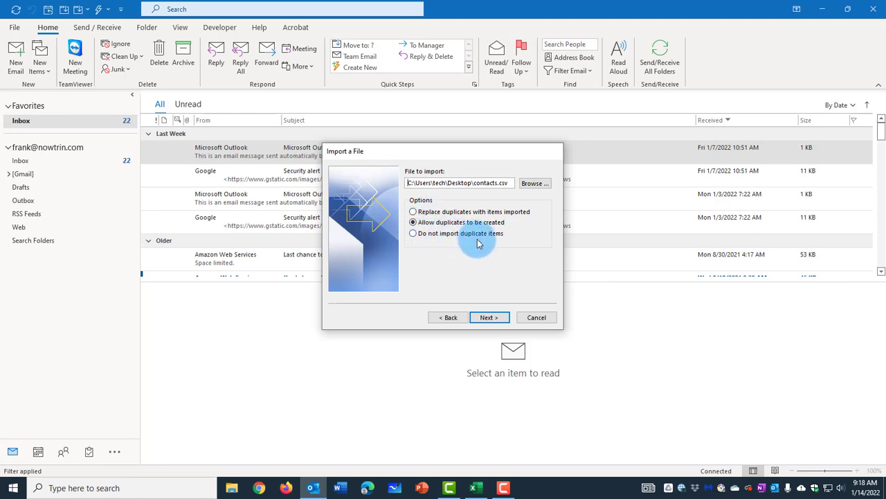
pyautogui.click(412, 233)
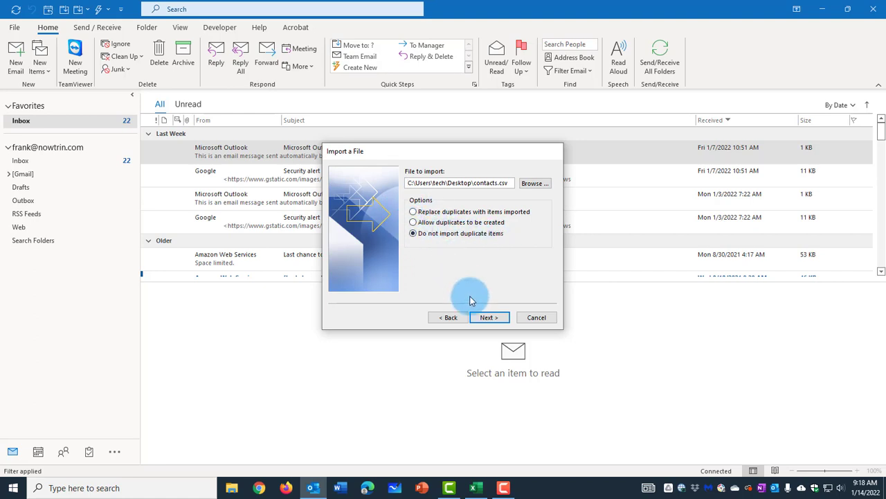
# Set Contacts (This computer only) as the destination folder and finish the import
pyautogui.click(489, 317)
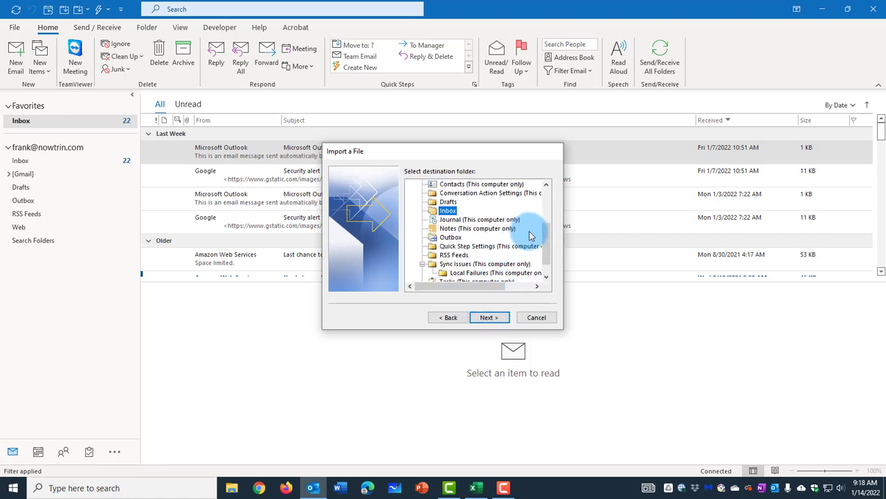
pyautogui.moveTo(548, 231); pyautogui.dragTo(548, 226)
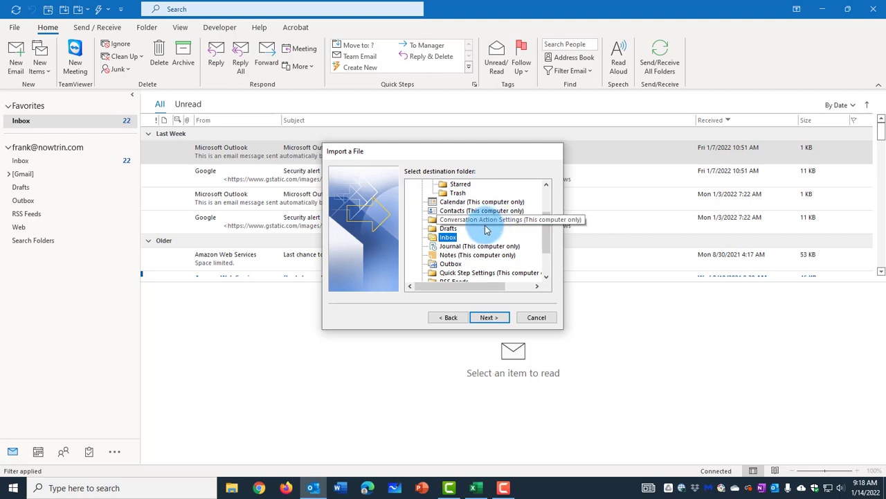
pyautogui.click(446, 212)
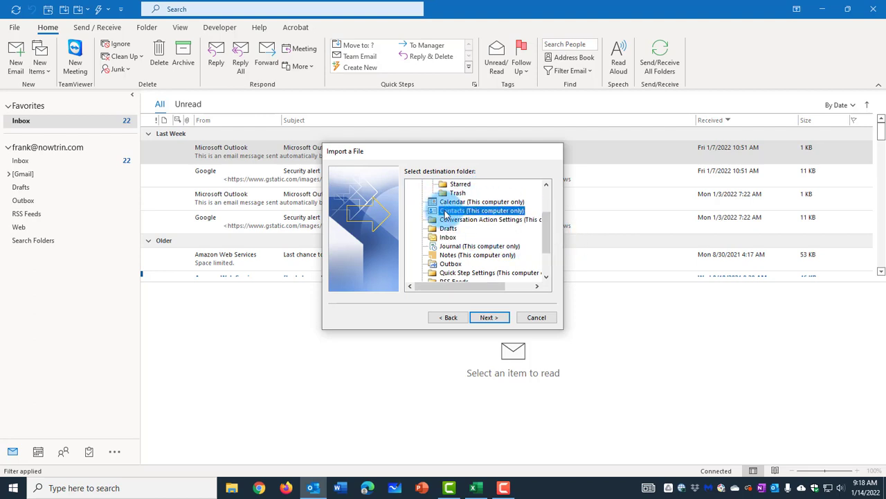
pyautogui.click(489, 319)
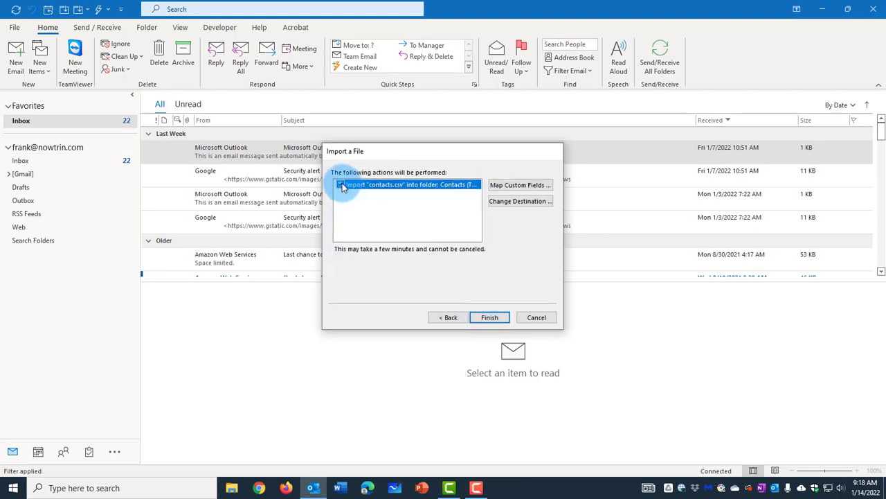
pyautogui.click(491, 318)
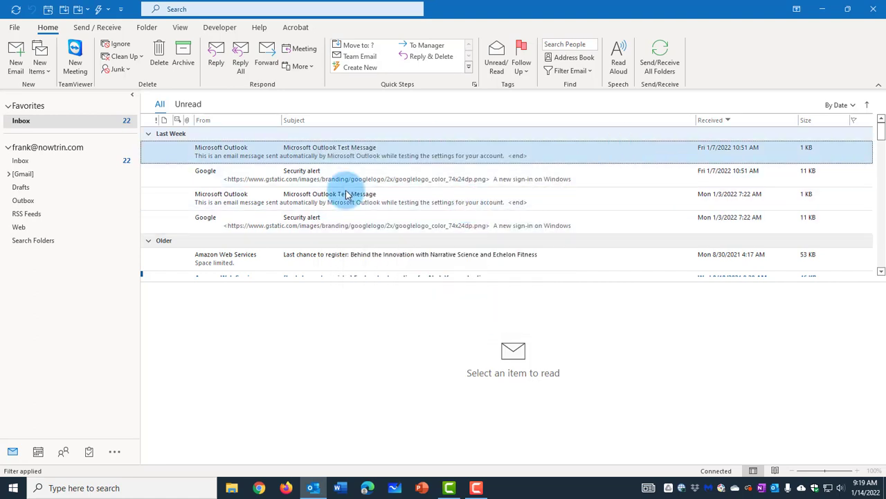
# View the ten imported contacts in List, Card, then Business Card view before returning to Mail
pyautogui.click(63, 451)
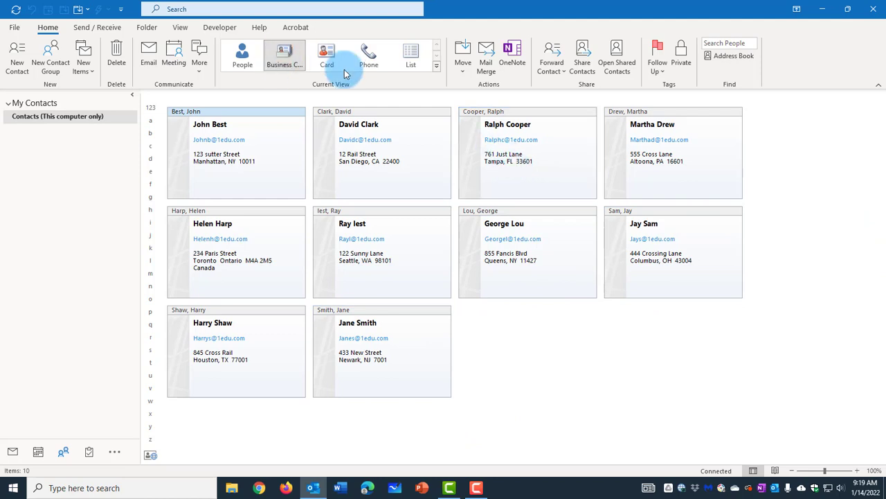
pyautogui.click(413, 54)
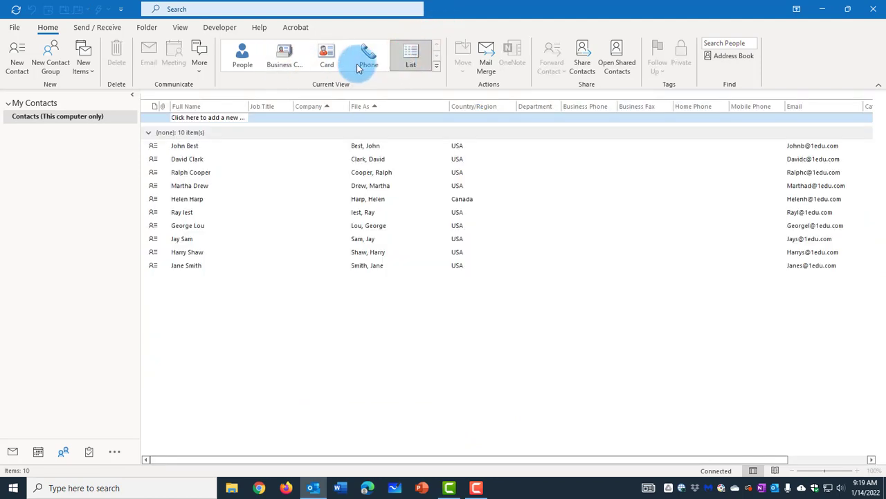
pyautogui.click(327, 57)
pyautogui.click(284, 57)
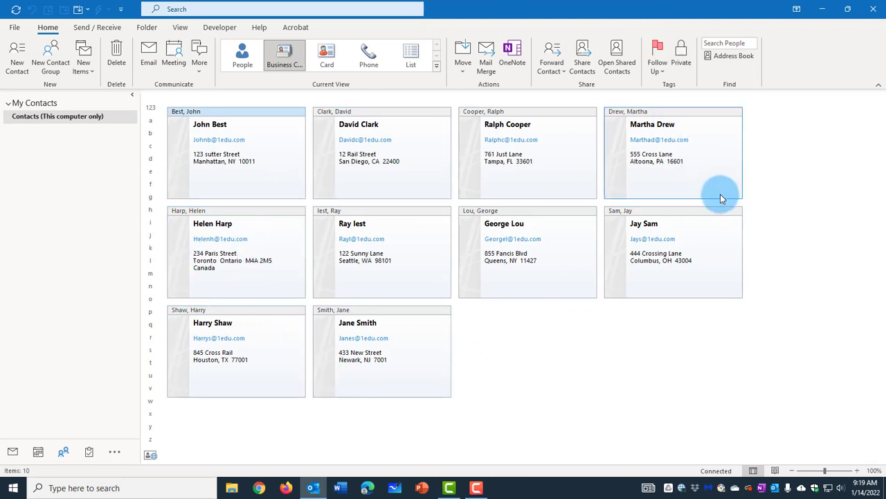
pyautogui.hotkey('ctrl', '1')
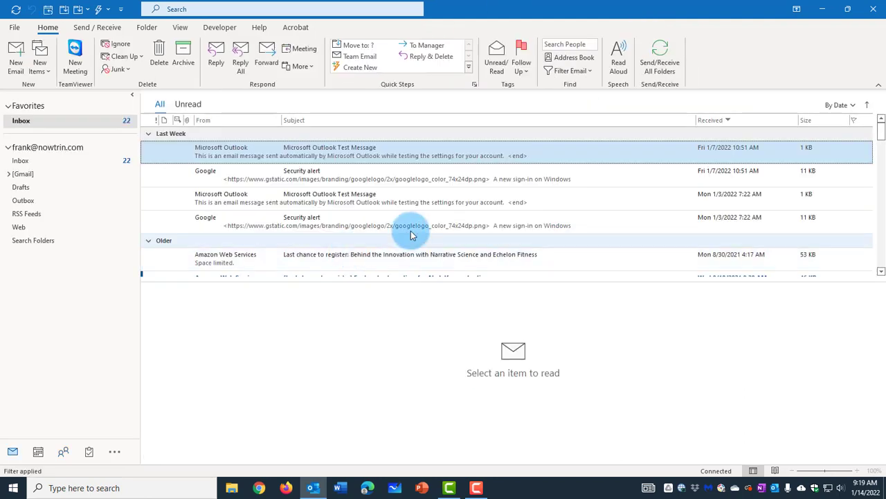
# In a new email, add one imported contact to the To field via the Select Names address book
pyautogui.click(16, 54)
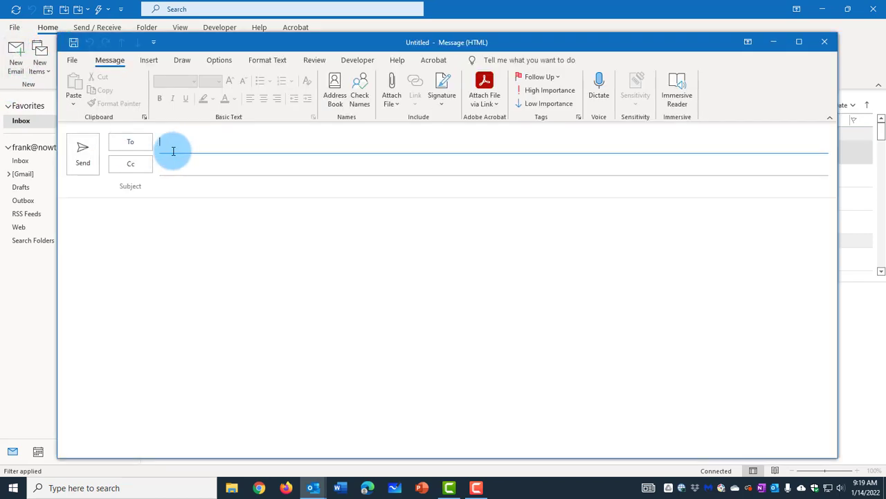
pyautogui.click(139, 148)
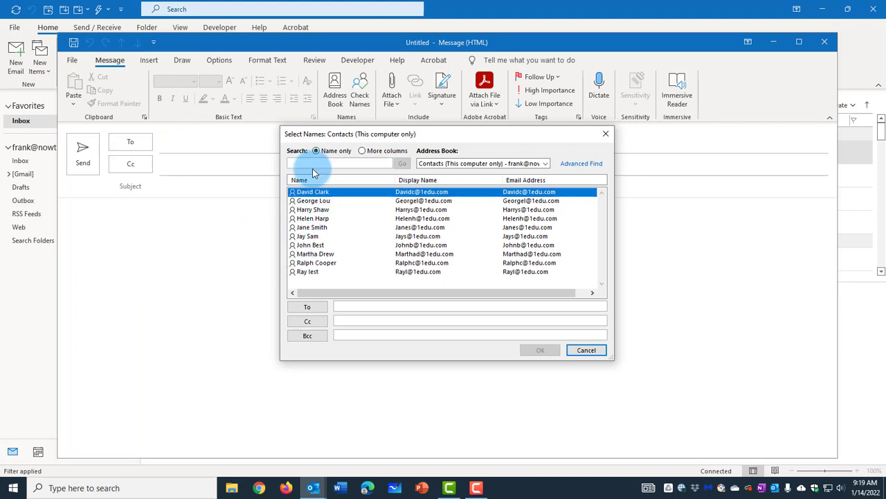
pyautogui.click(311, 201)
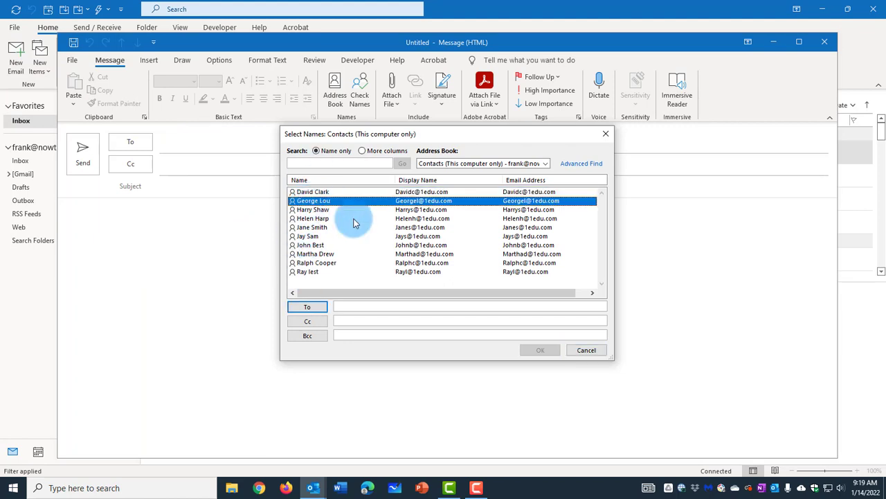
pyautogui.click(307, 306)
pyautogui.click(541, 351)
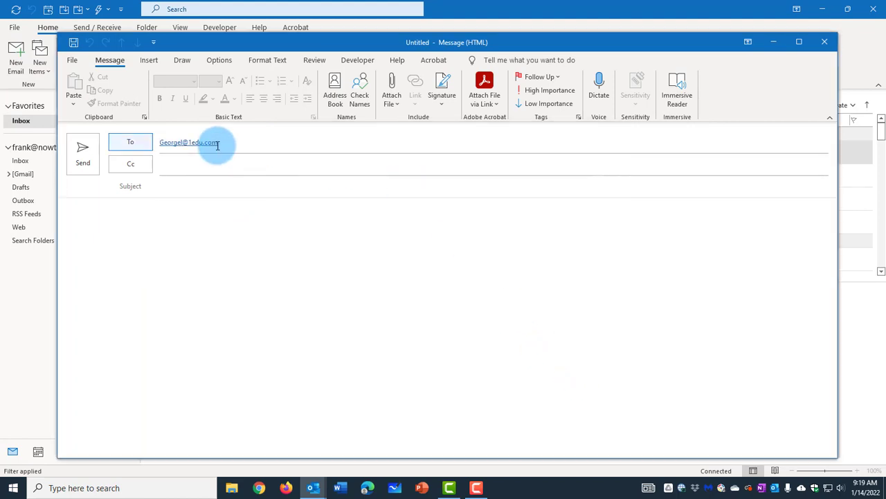
pyautogui.click(163, 189)
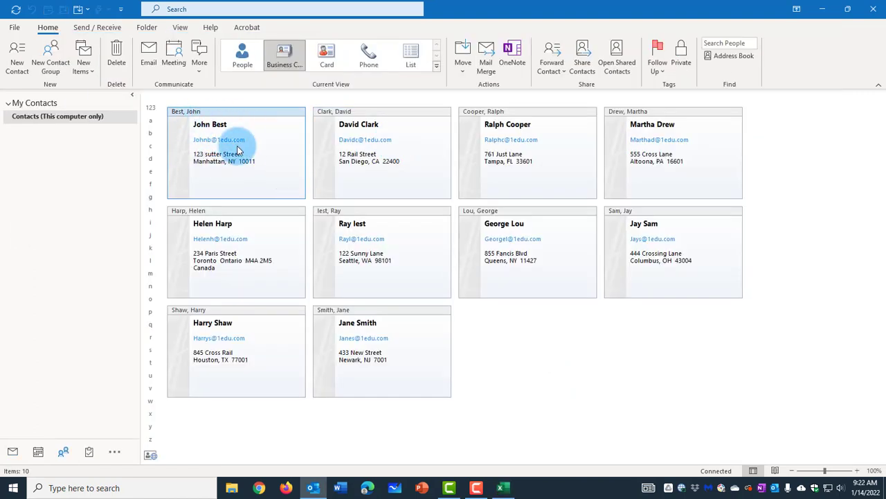
# Review the first contact's company, web page and IM address fields, then minimize its window
pyautogui.doubleClick(237, 150)
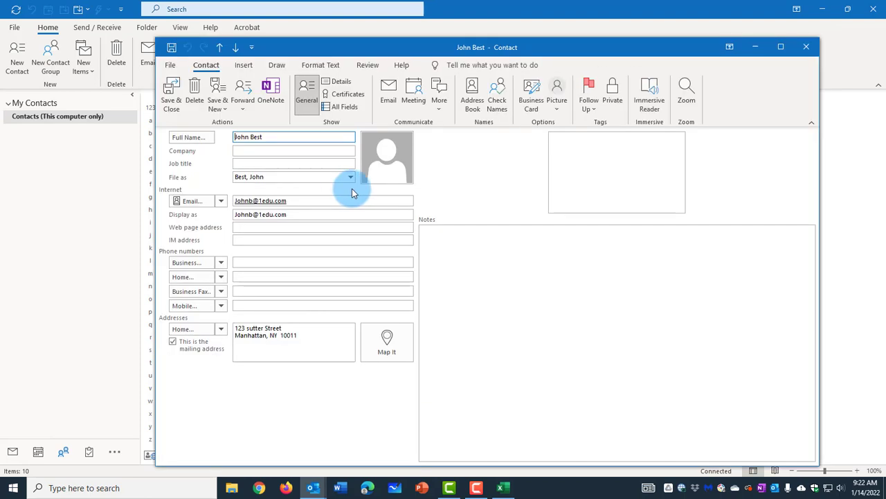
pyautogui.click(258, 154)
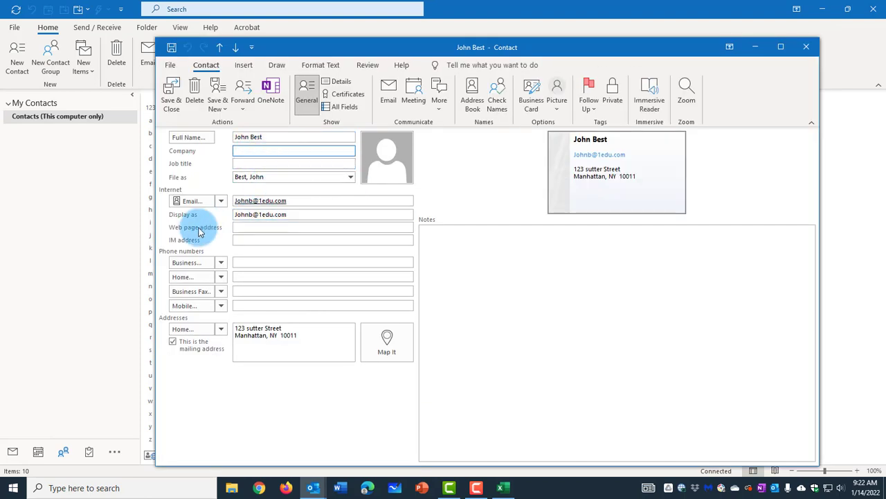
pyautogui.click(239, 229)
pyautogui.click(247, 240)
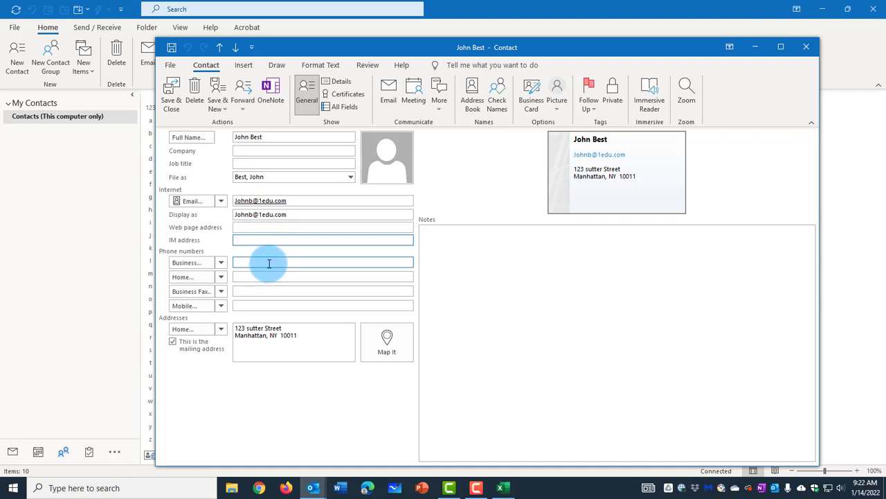
pyautogui.click(759, 48)
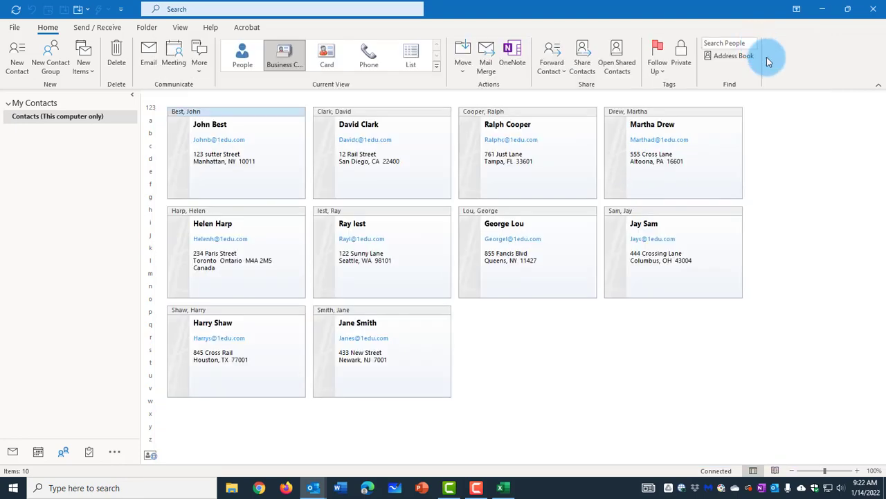
pyautogui.click(502, 488)
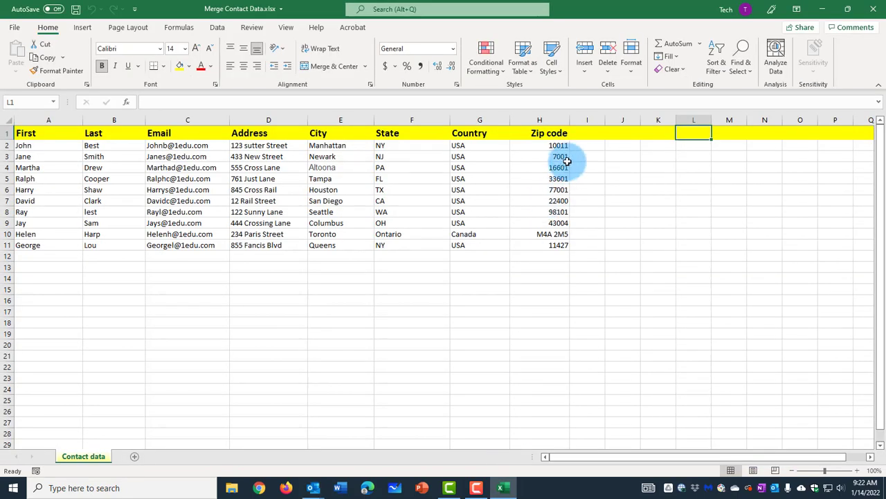
pyautogui.click(593, 132)
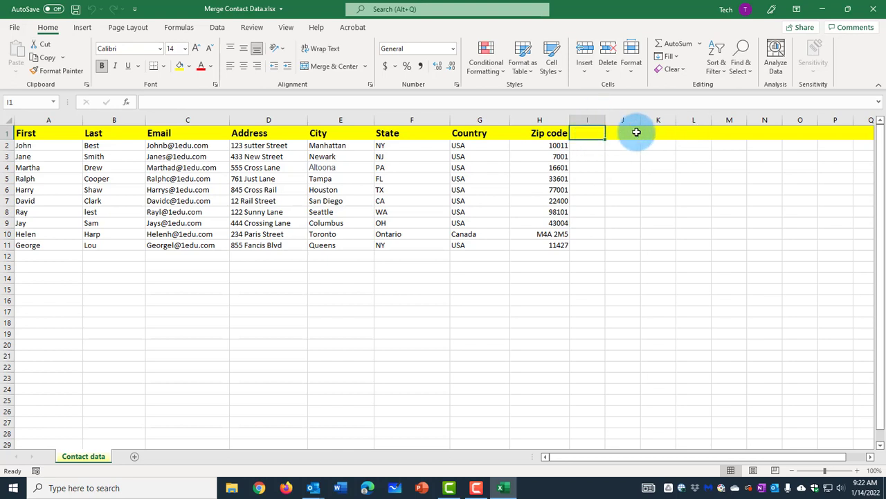
pyautogui.click(696, 135)
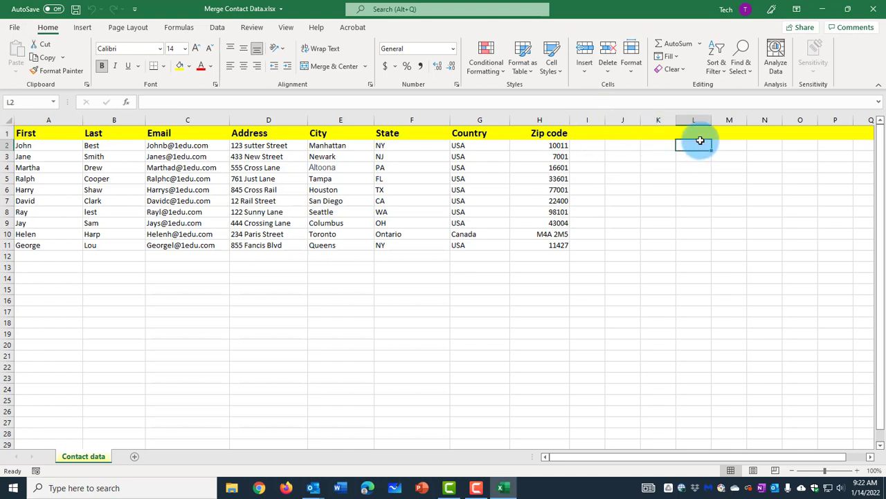
pyautogui.press('Right')
pyautogui.press('Right')
pyautogui.press('Right')
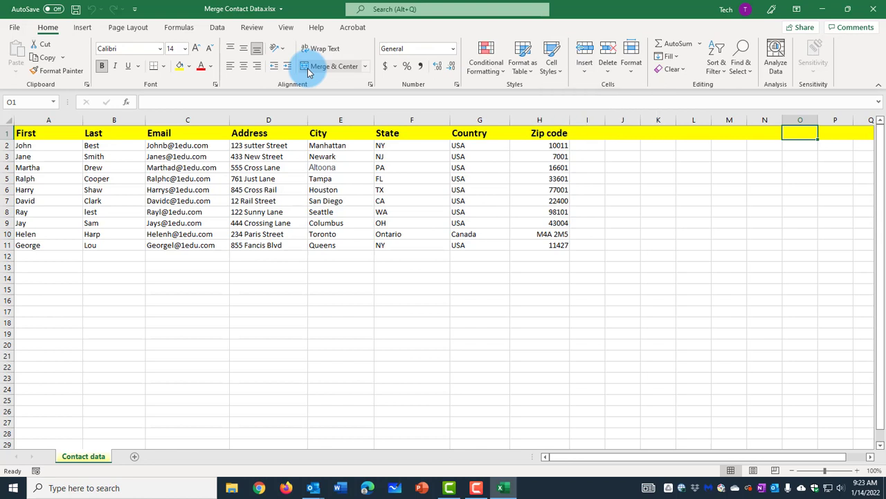